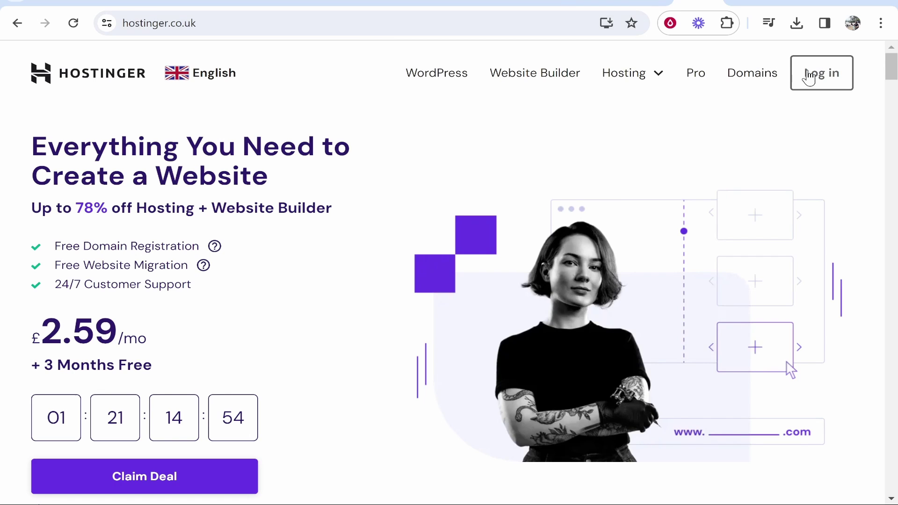
Log in to hPanel and go to the Websites list from the main menu.
left_click(810, 75)
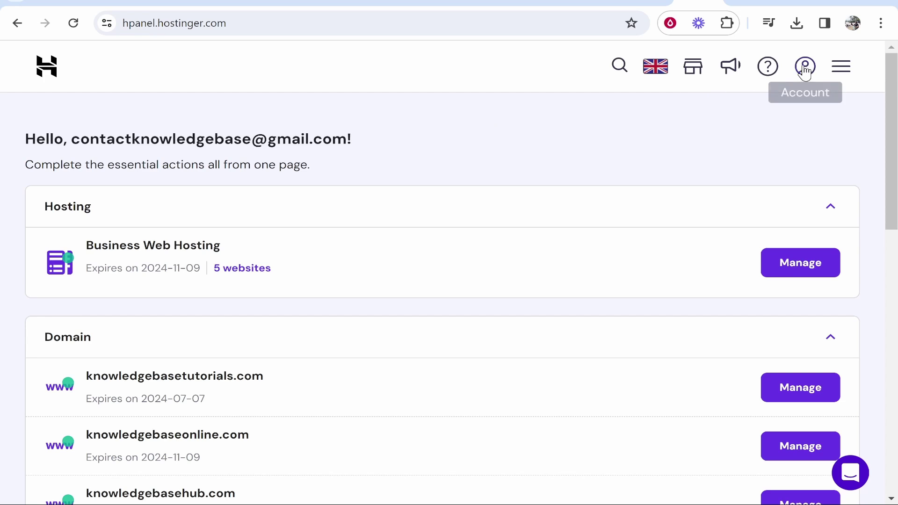
left_click(833, 78)
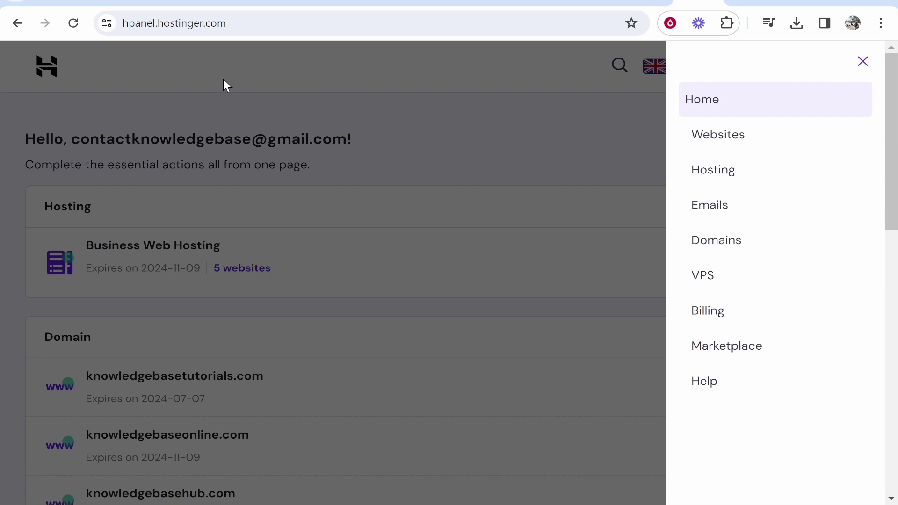
left_click(721, 141)
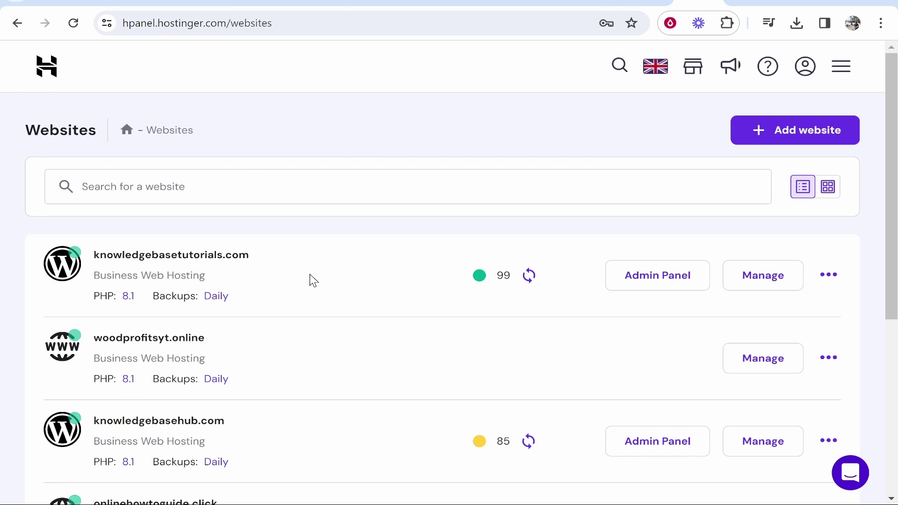
left_click_drag(253, 255, 279, 260)
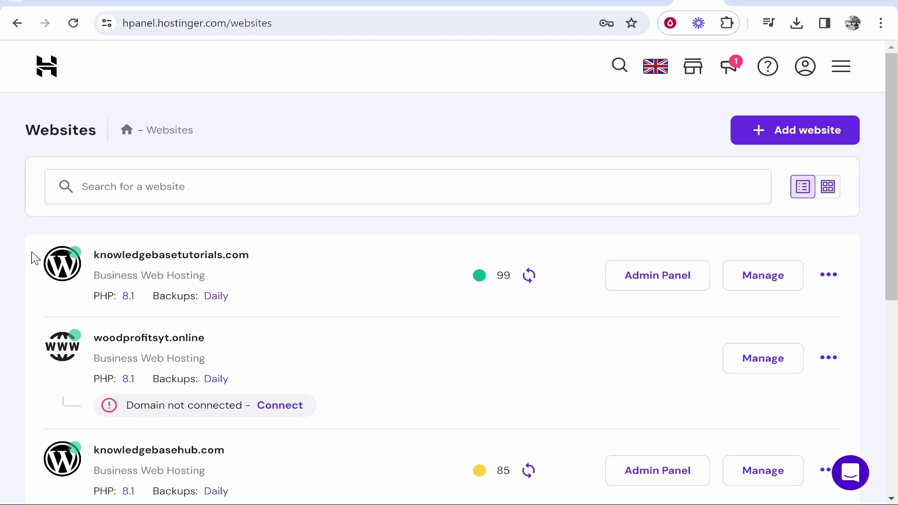
Open the knowledgebasetutorials.com dashboard and go to Databases > phpMyAdmin.
left_click(762, 279)
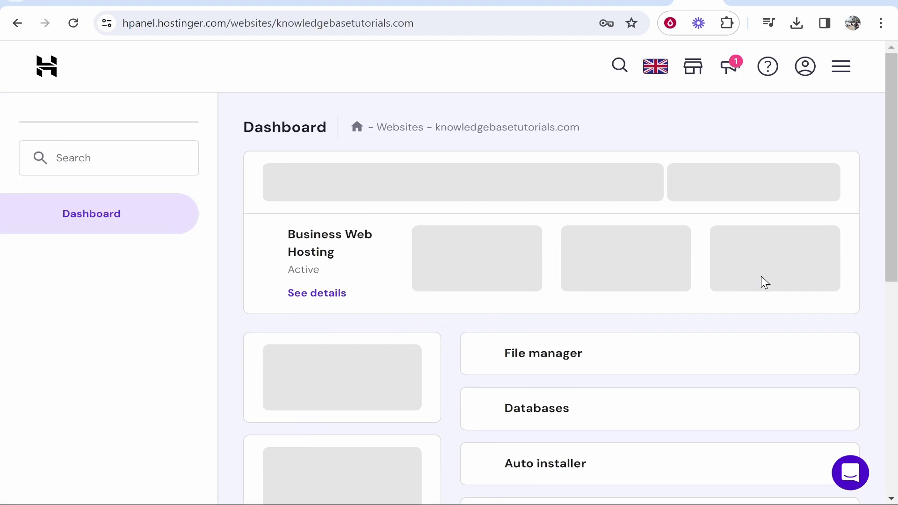
scroll(191, 259, "down", 5)
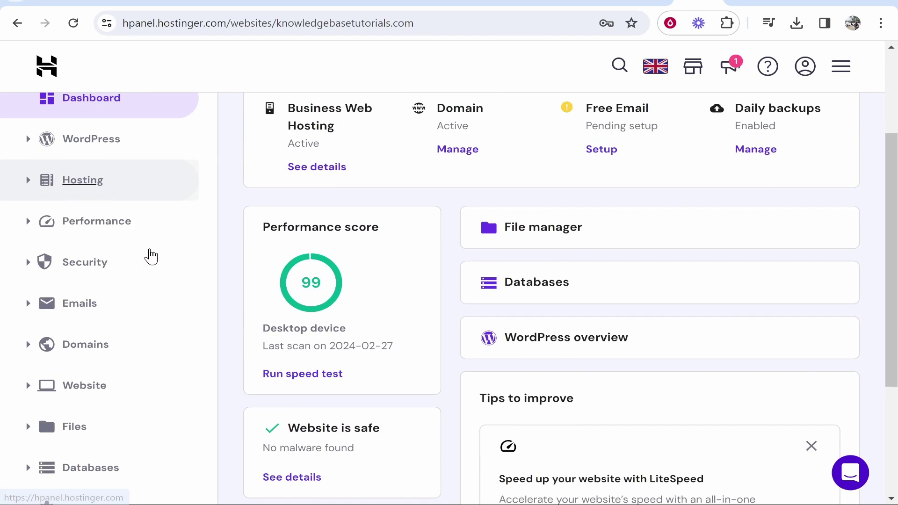
left_click(33, 397)
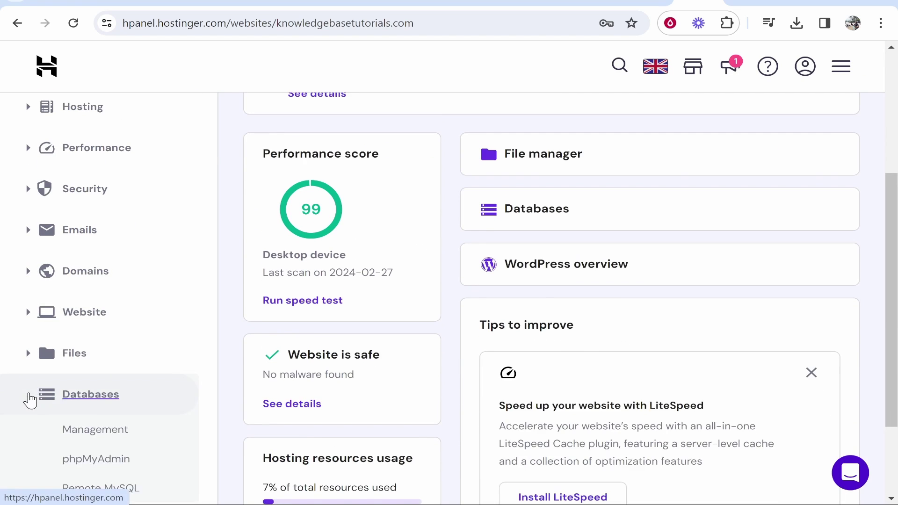
scroll(37, 397, "down", 2)
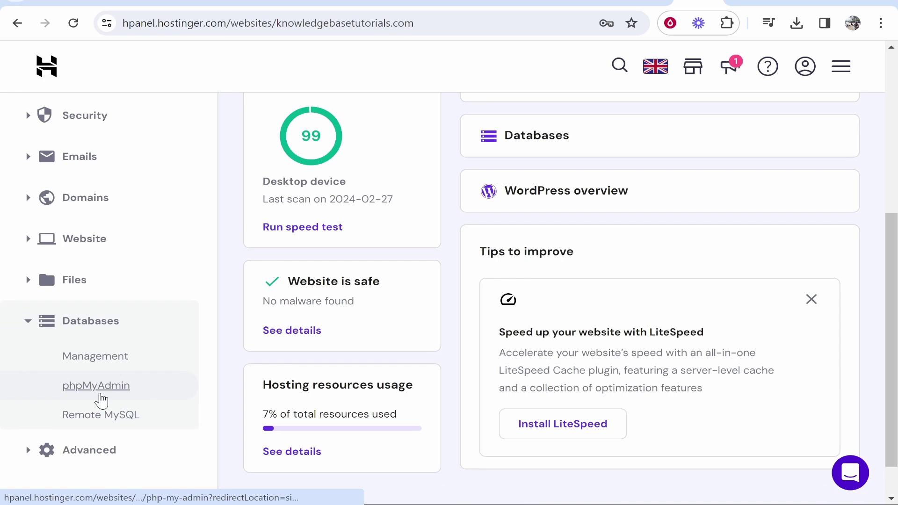
left_click(71, 391)
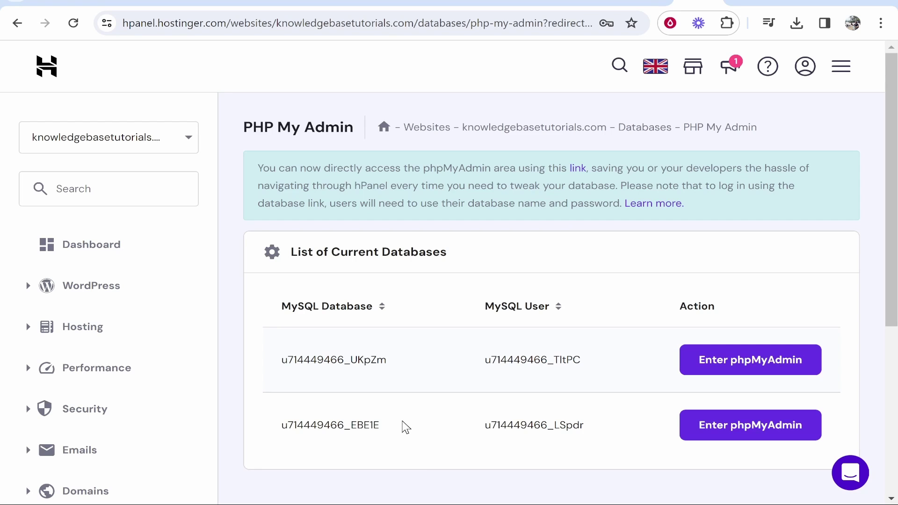
Highlight the two listed database names to compare them.
left_click_drag(281, 361, 416, 370)
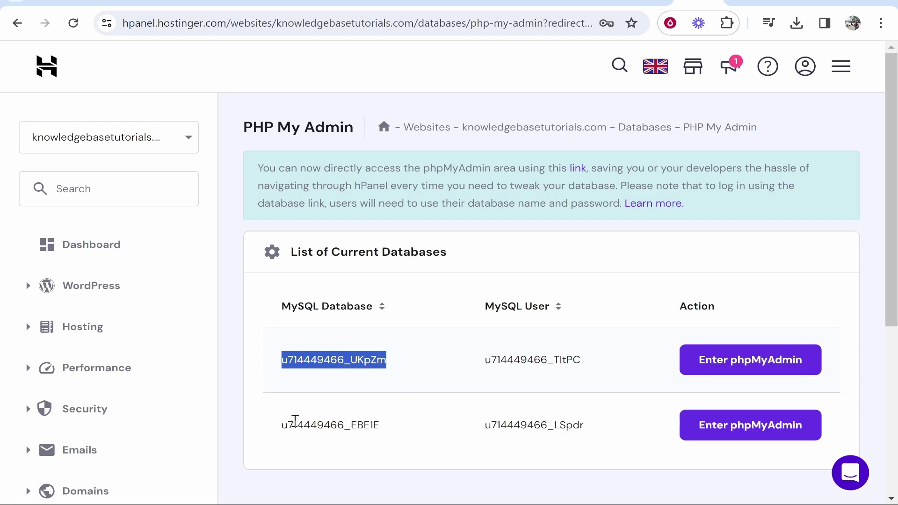
left_click_drag(287, 423, 426, 421)
left_click(414, 359)
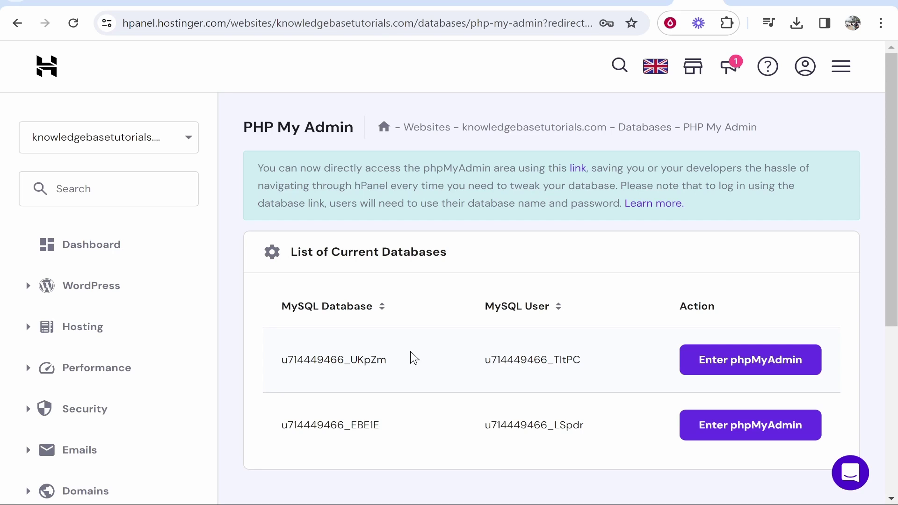
left_click_drag(379, 357, 262, 351)
left_click(310, 374)
left_click_drag(382, 428, 278, 434)
left_click(283, 427)
Launch File Manager from the sidebar's Files section in a new browser tab and switch to it.
scroll(321, 281, "down", 5)
scroll(321, 277, "down", 1)
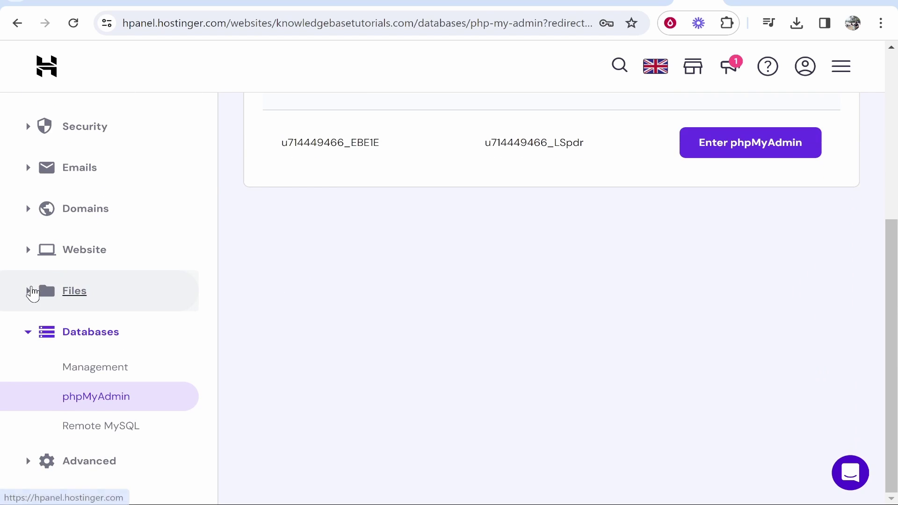
left_click(35, 291)
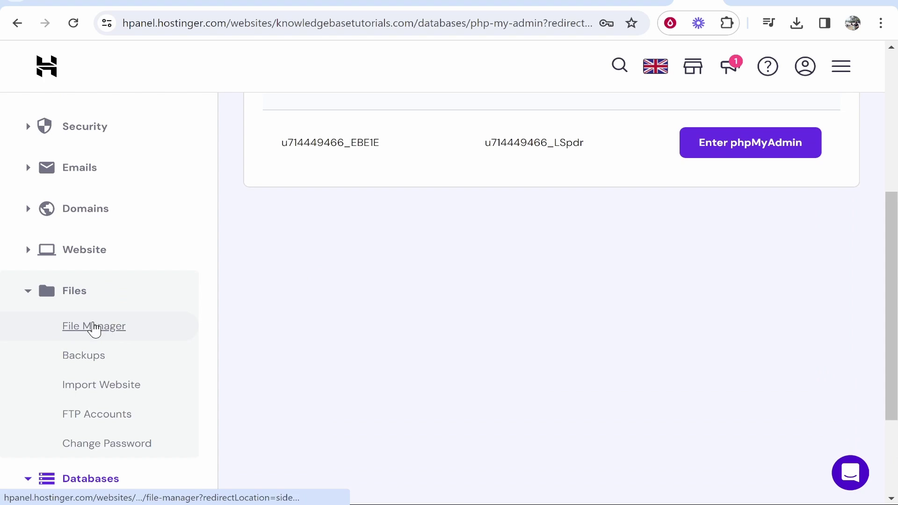
scroll(622, 198, "up", 5)
scroll(552, 327, "down", 5)
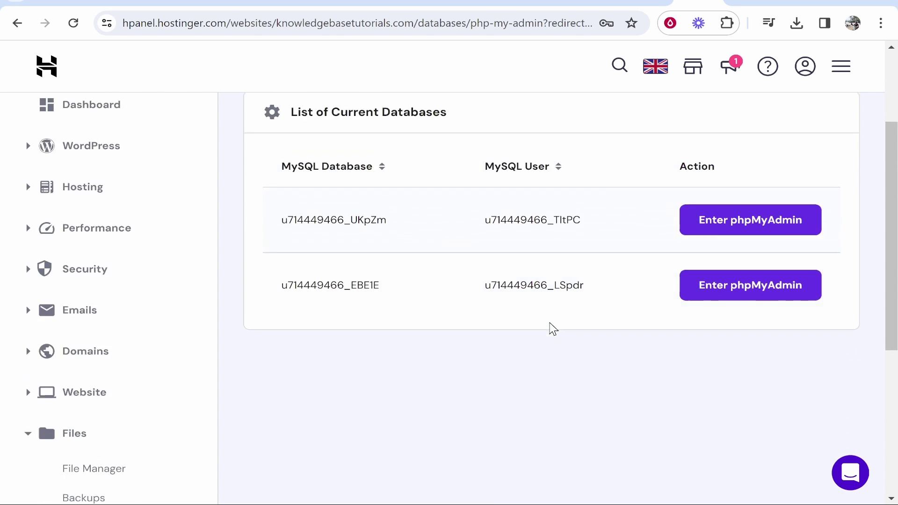
right_click(100, 327)
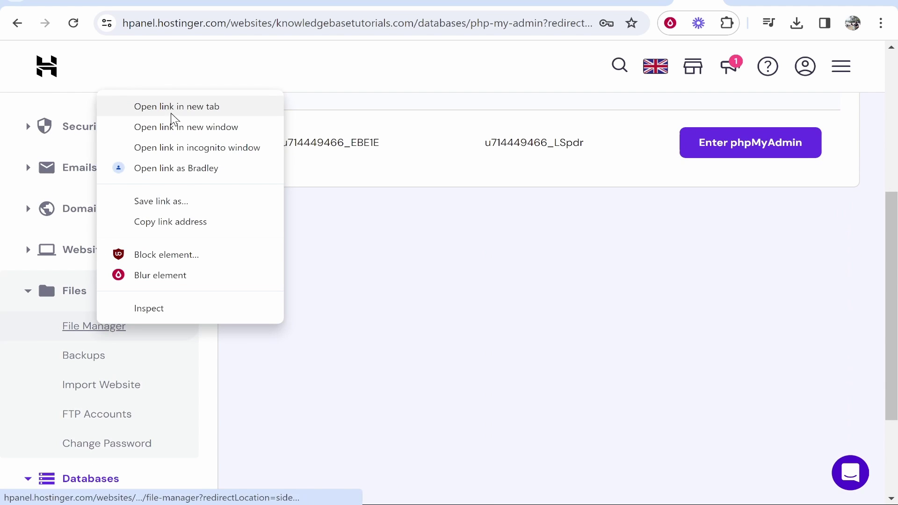
left_click(193, 108)
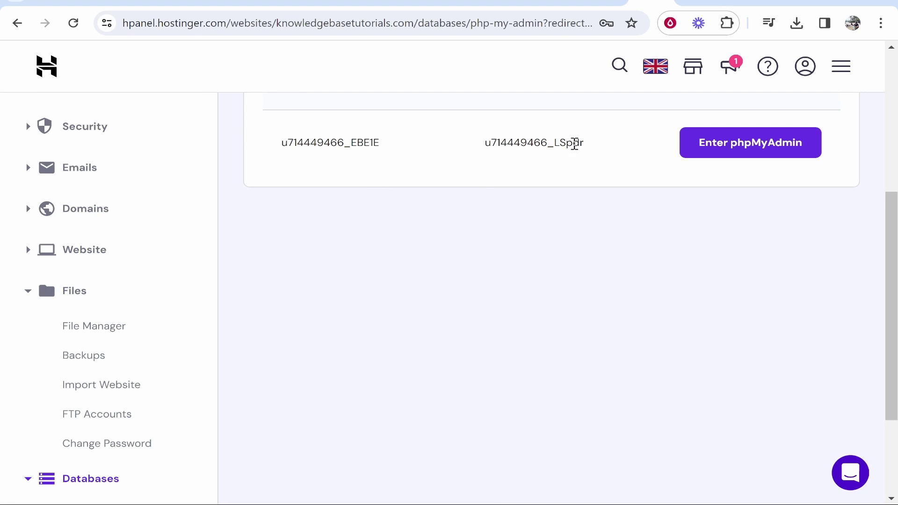
left_click(699, 2)
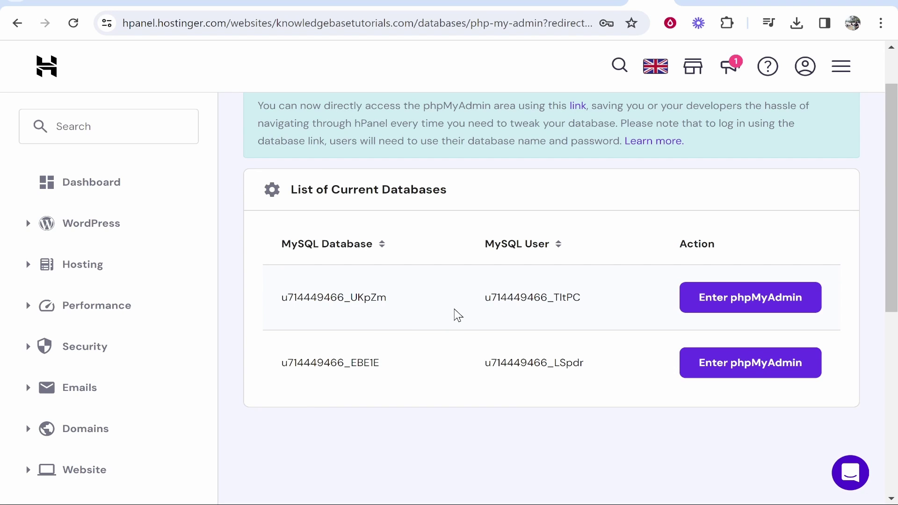
Browse all hosting files to domains > knowledgebasetutorials.com > public_html and bring up wp-config.php's actions.
left_click(724, 5)
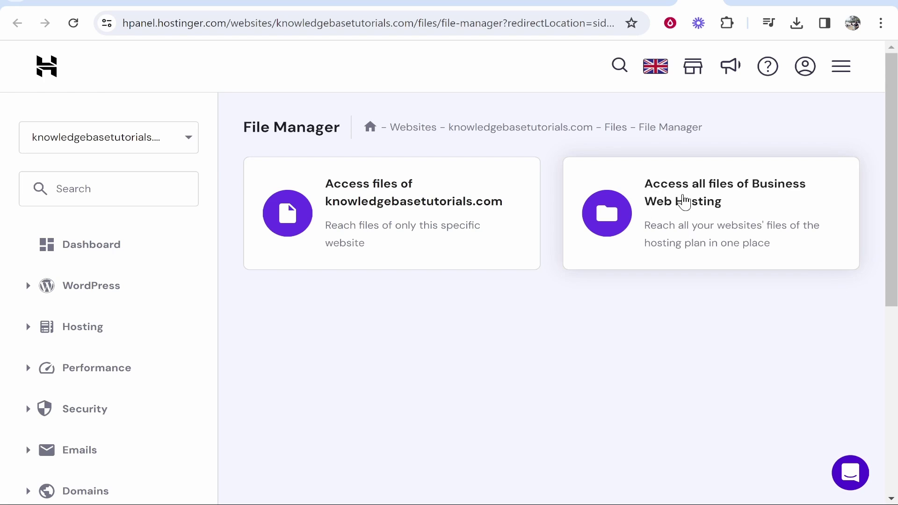
left_click(694, 206)
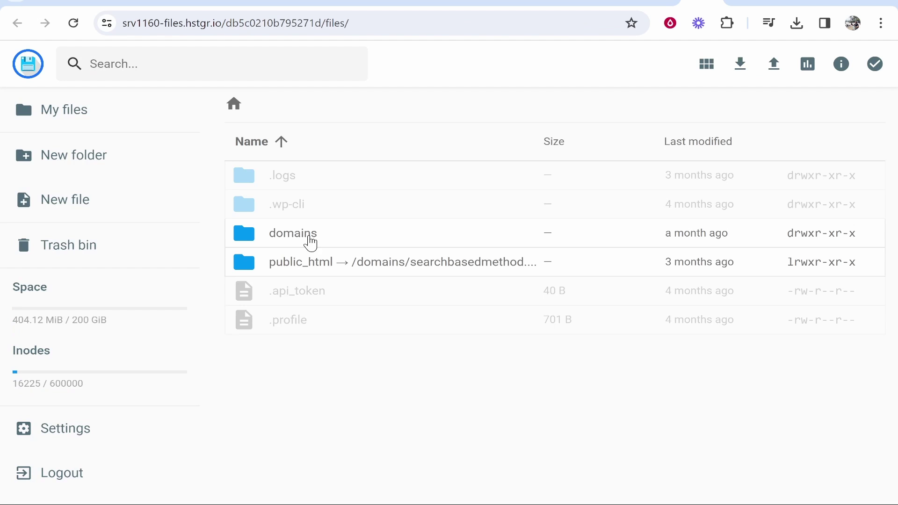
double_click(295, 236)
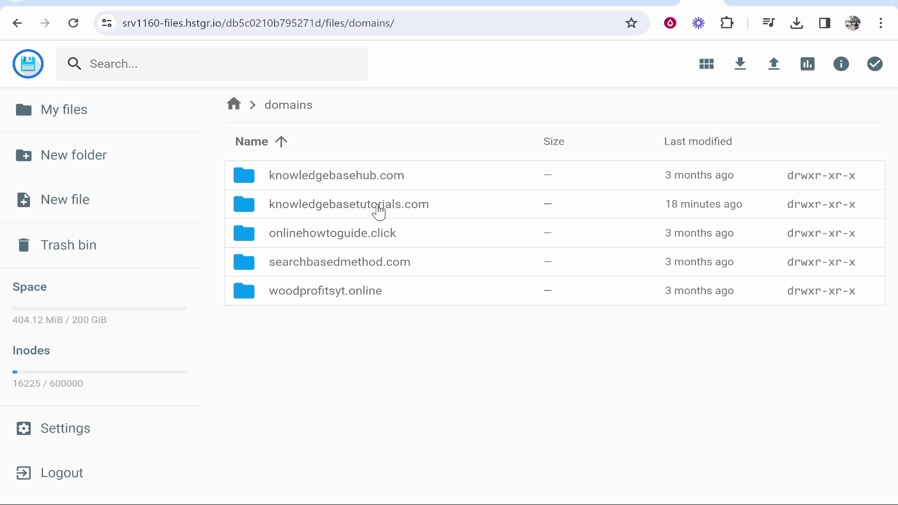
double_click(379, 213)
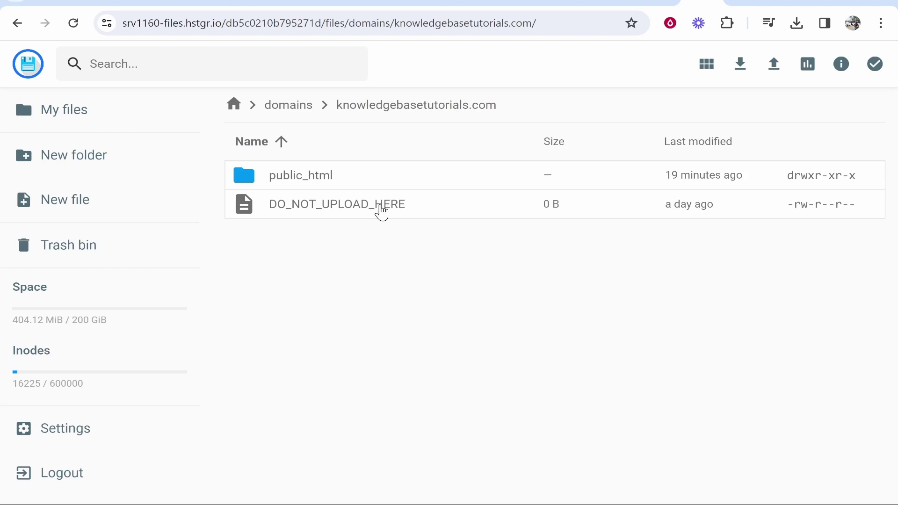
double_click(326, 181)
scroll(526, 307, "down", 5)
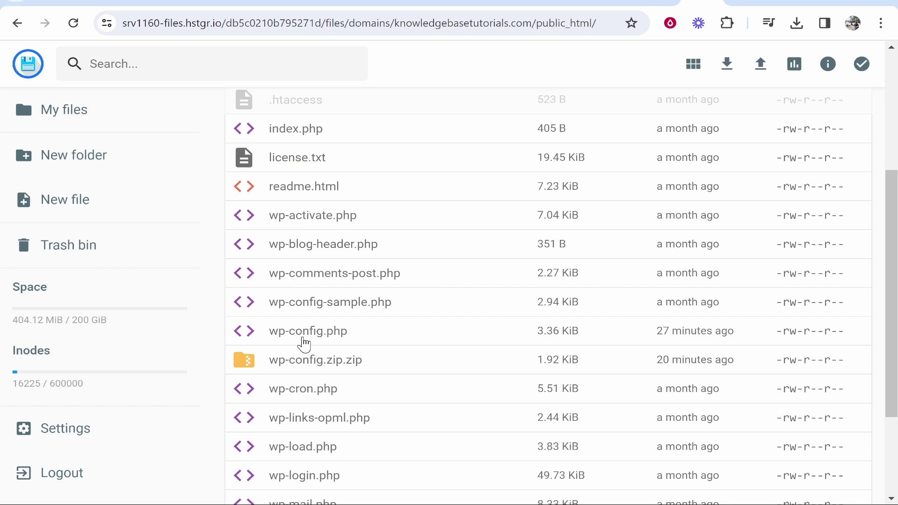
right_click(291, 332)
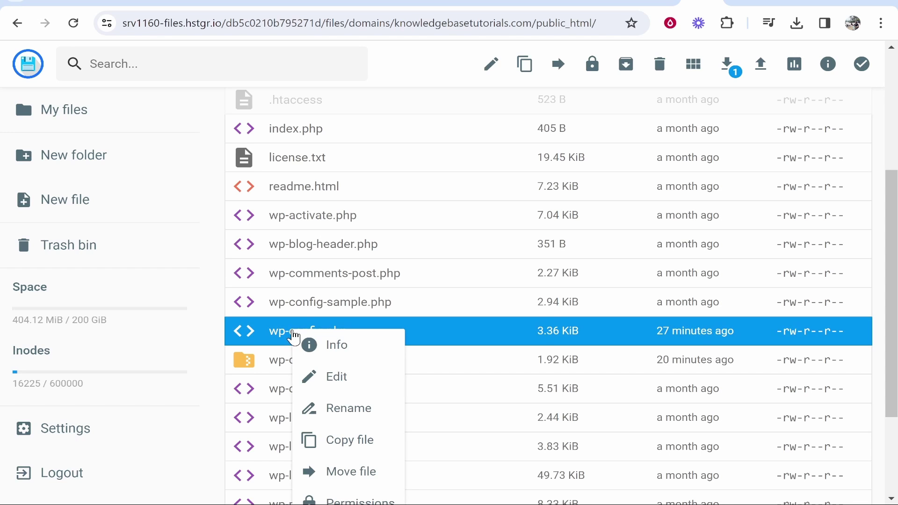
left_click(344, 387)
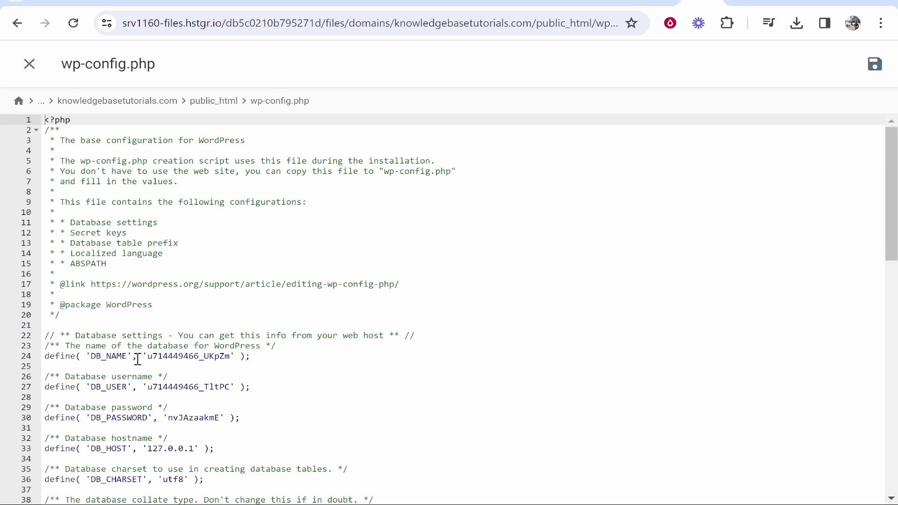
left_click_drag(91, 356, 227, 357)
left_click(128, 357)
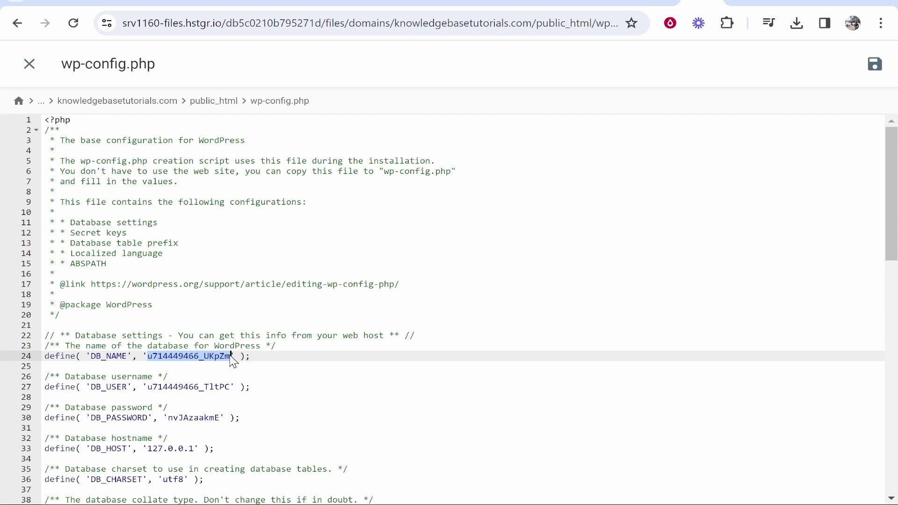
left_click(231, 357)
left_click_drag(206, 358, 214, 357)
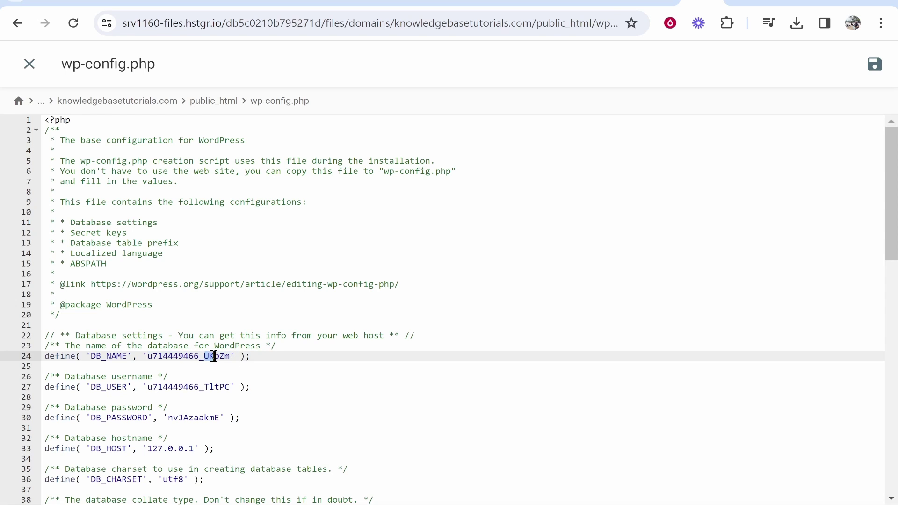
left_click(229, 358)
key("ctrl+shift+Tab")
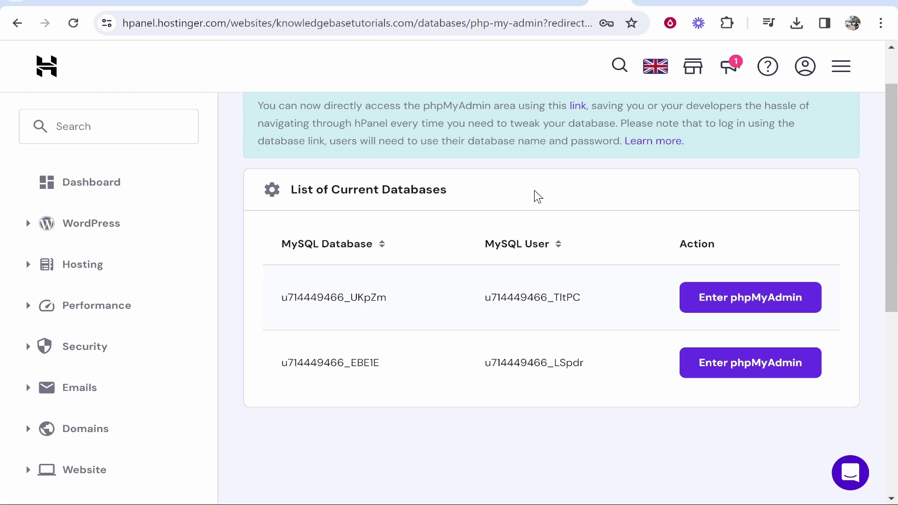
left_click_drag(332, 190, 459, 193)
left_click(332, 216)
scroll(333, 217, "down", 6)
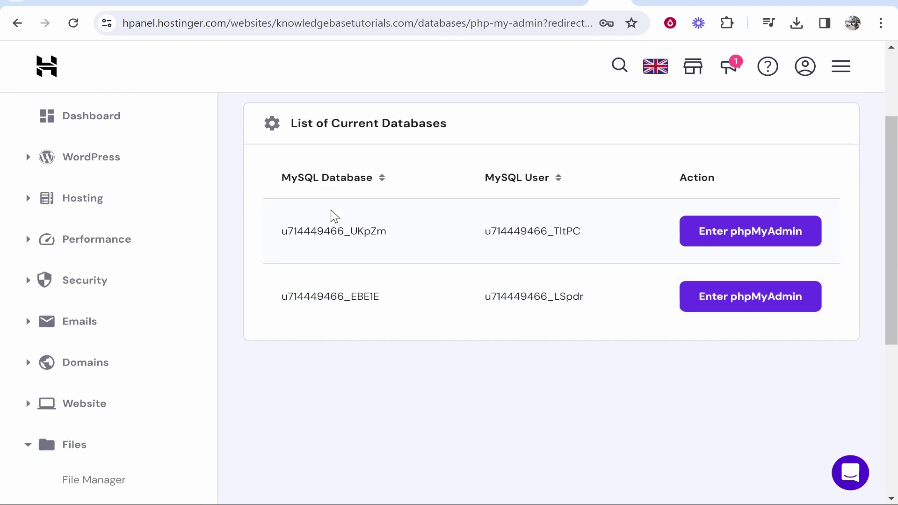
scroll(154, 328, "down", 1)
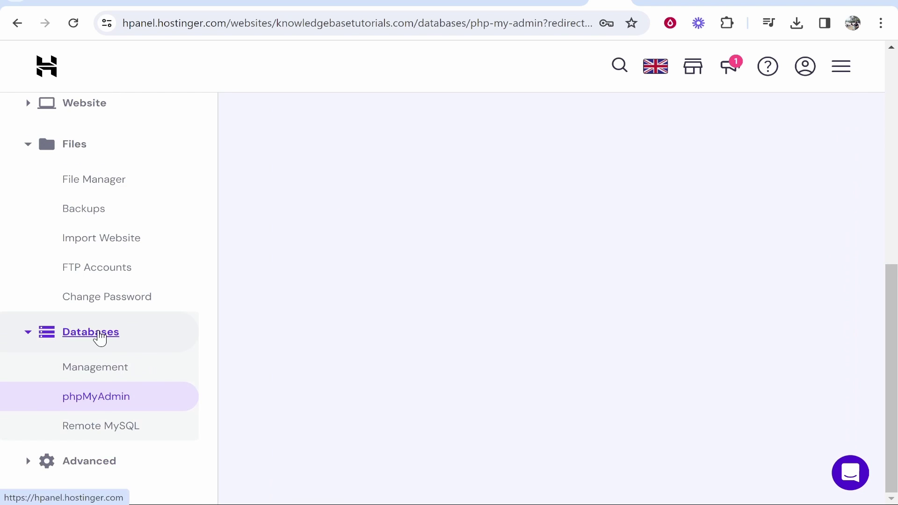
left_click(72, 407)
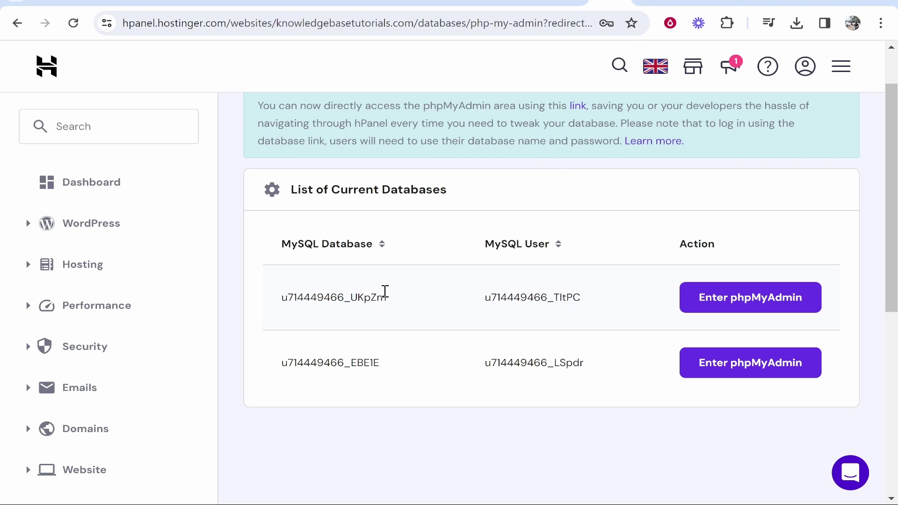
left_click_drag(430, 297, 280, 298)
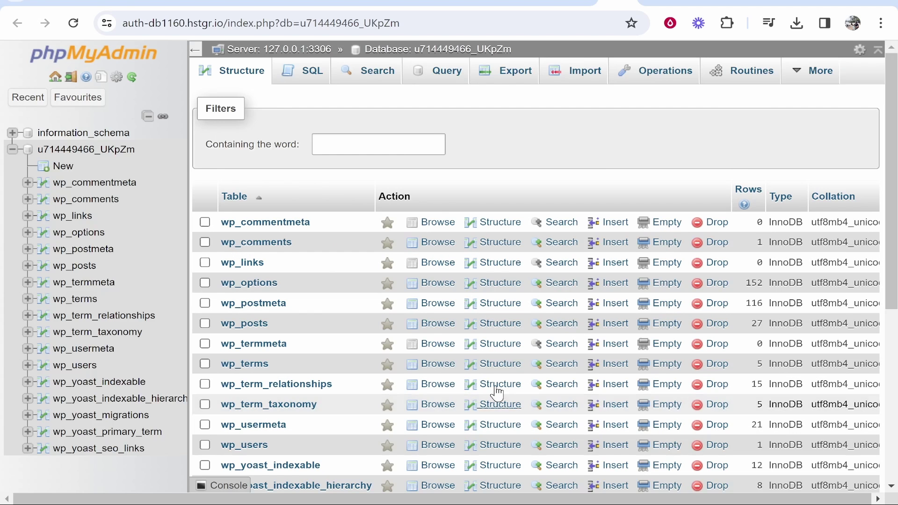
scroll(318, 218, "down", 2)
scroll(328, 214, "down", 2)
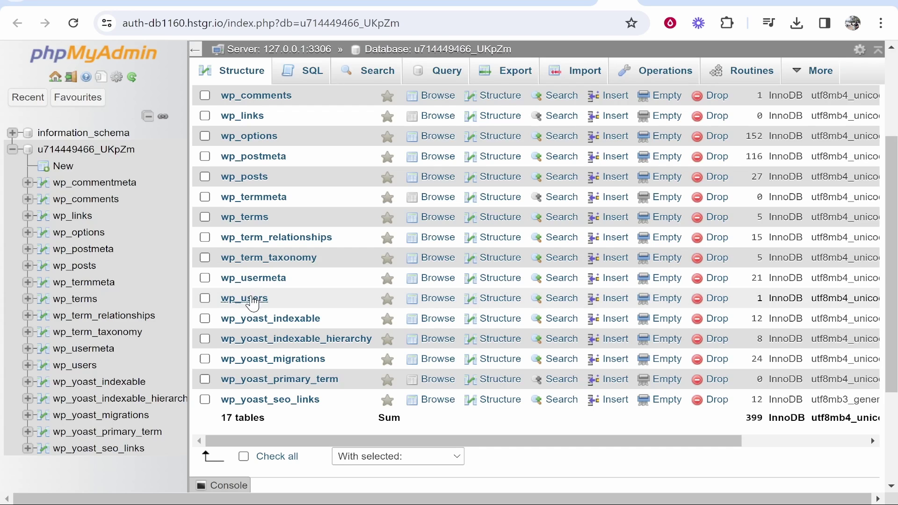
left_click(245, 299)
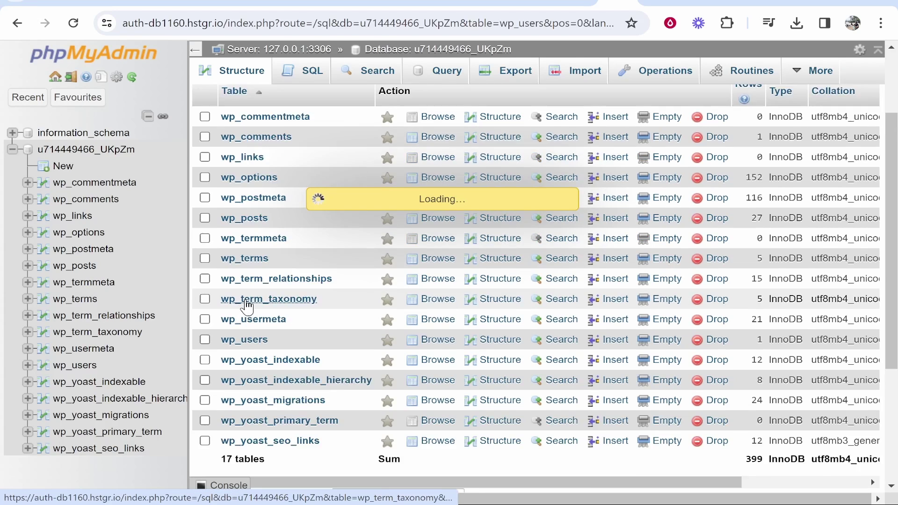
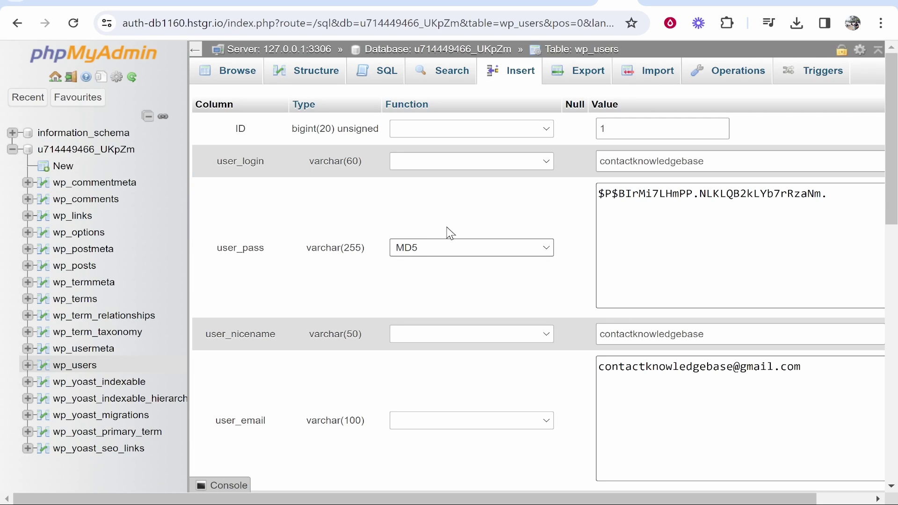
Set the user_pass Function to MD5 in the wp_users row edit form.
left_click(435, 247)
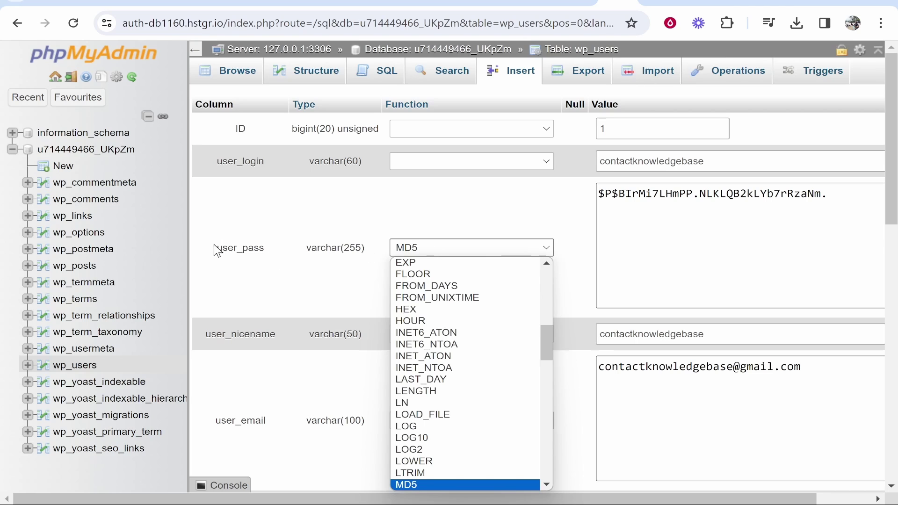
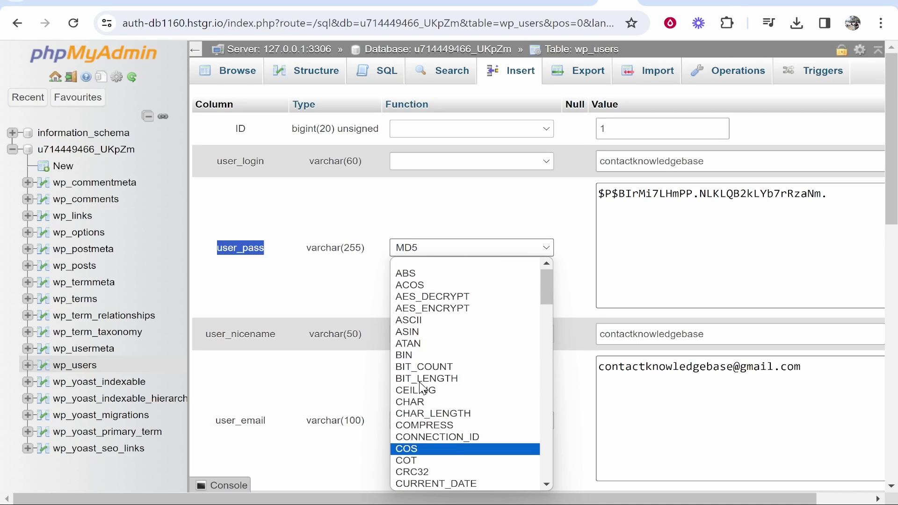
Choose MD5 as the Function for the user_pass field in the wp_users row edit form.
scroll(425, 397, "down", 9)
scroll(424, 398, "down", 9)
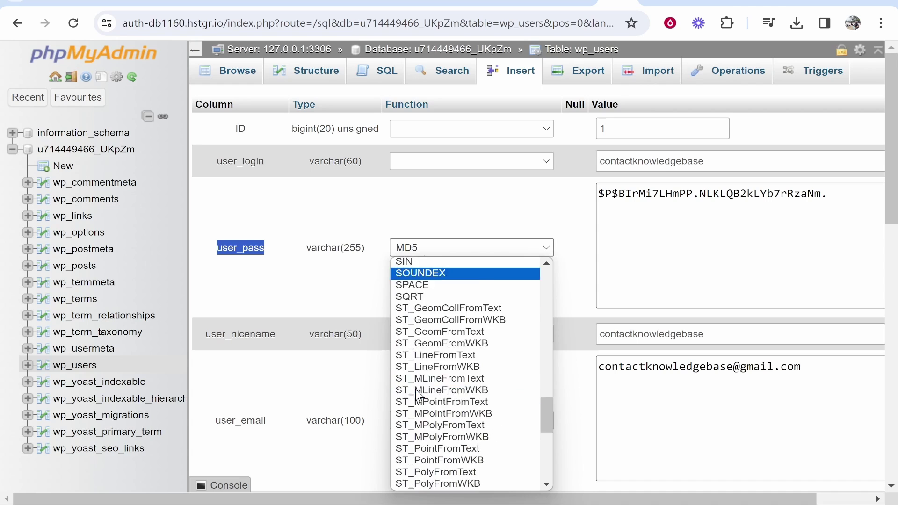
scroll(534, 352, "up", 6)
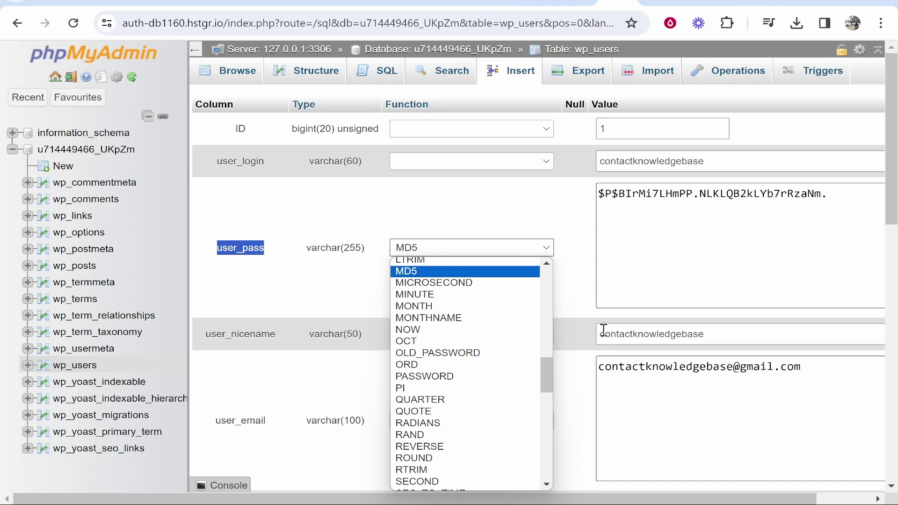
left_click(403, 273)
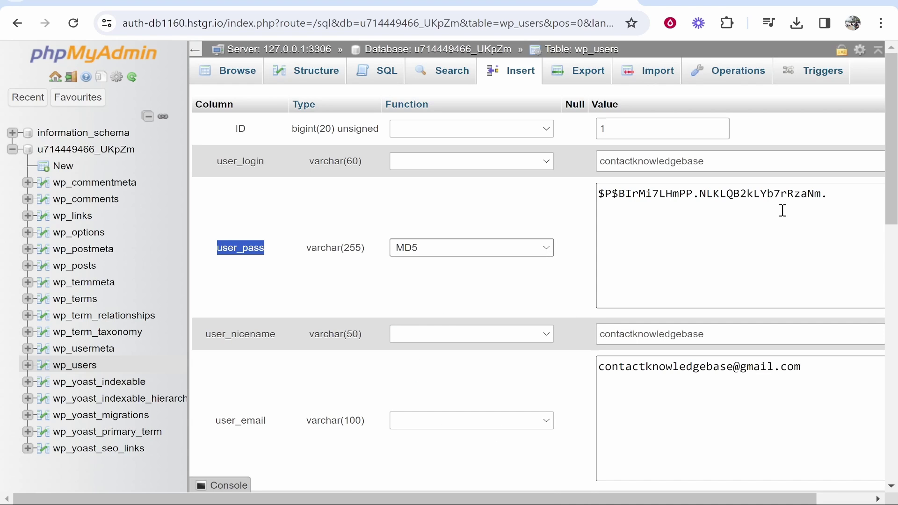
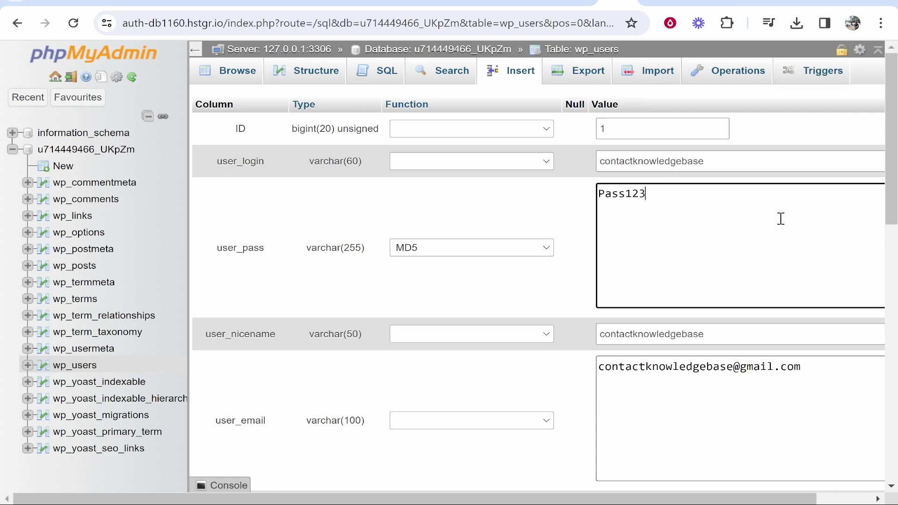
Select the newly typed password in the MD5 user_pass Value field of the wp_users edit form.
left_click_drag(650, 497, 691, 496)
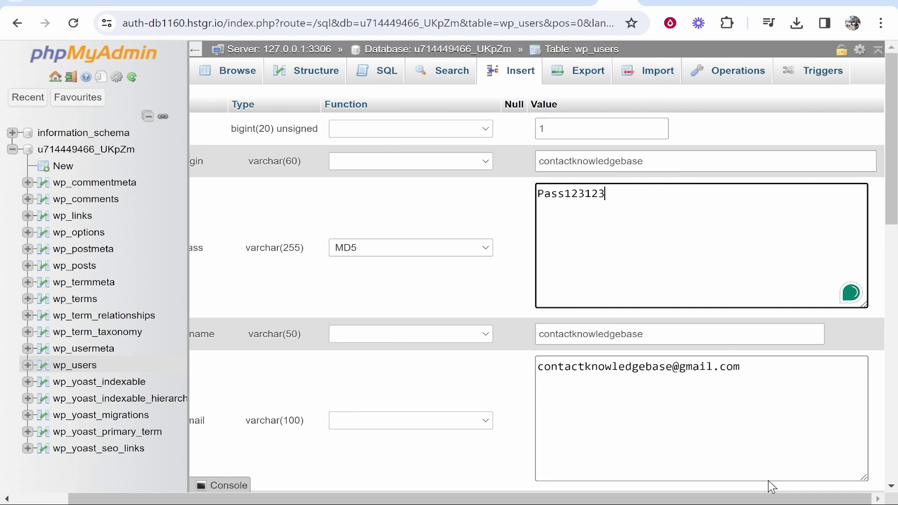
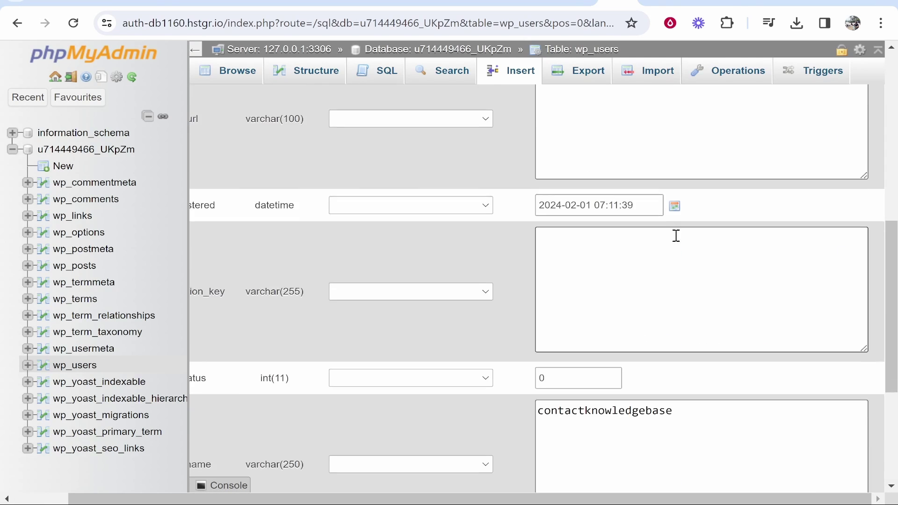
Submit the edited wp_users row so the new password is saved as an MD5 hash.
scroll(677, 236, "down", 5)
left_click(863, 322)
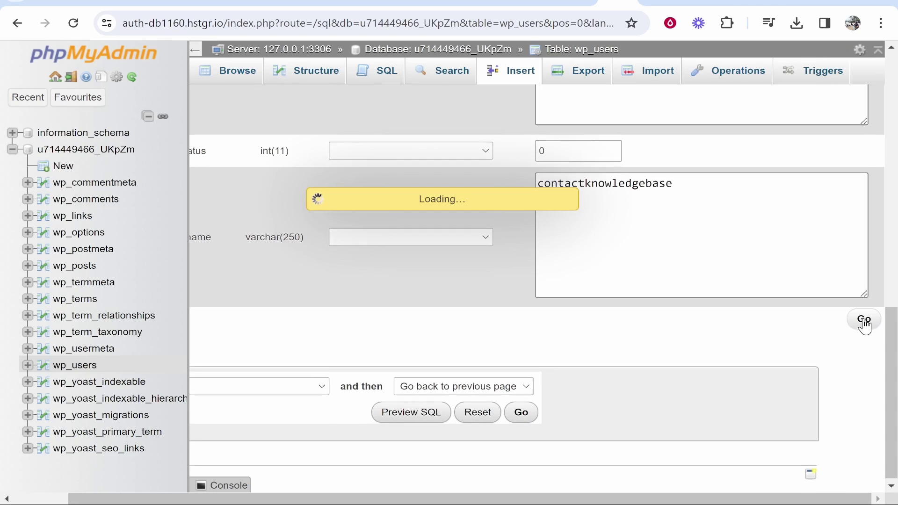
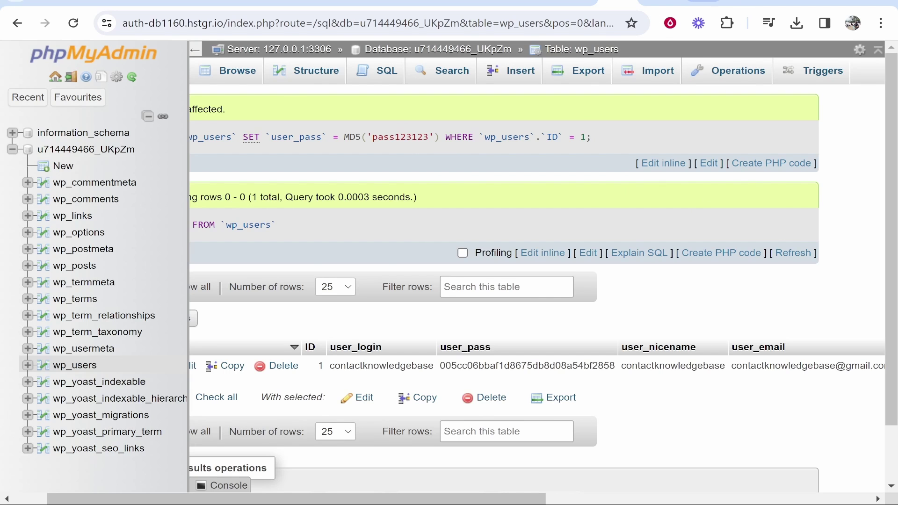
Return to the hPanel tab and open the website's WordPress admin from its dashboard.
key("ctrl+shift+Tab")
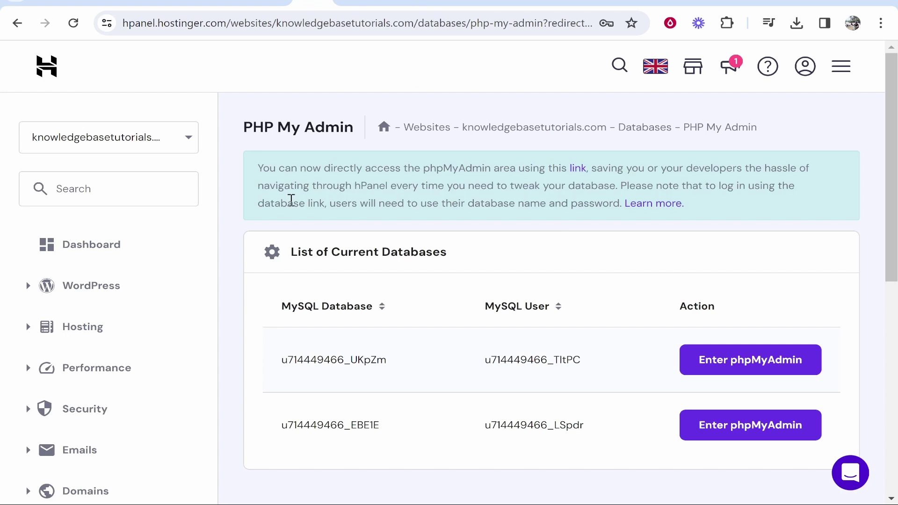
left_click(26, 257)
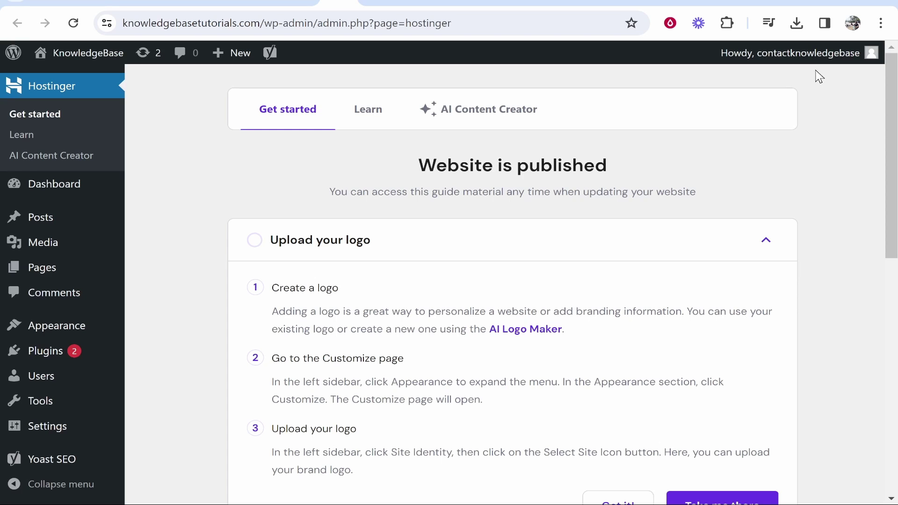
Log out of WordPress, then enter the admin username and the new password with it revealed.
mouse_move(805, 56)
left_click(773, 127)
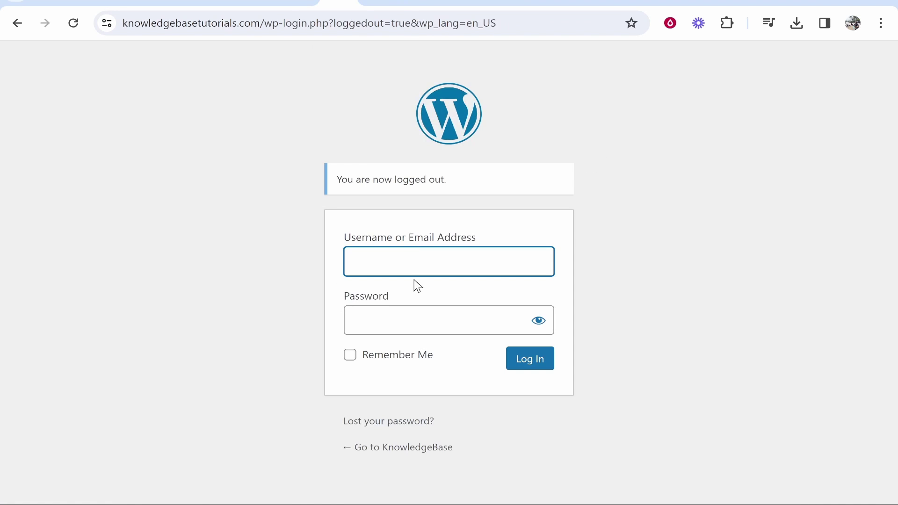
type("contactknowledgebase")
key("Tab")
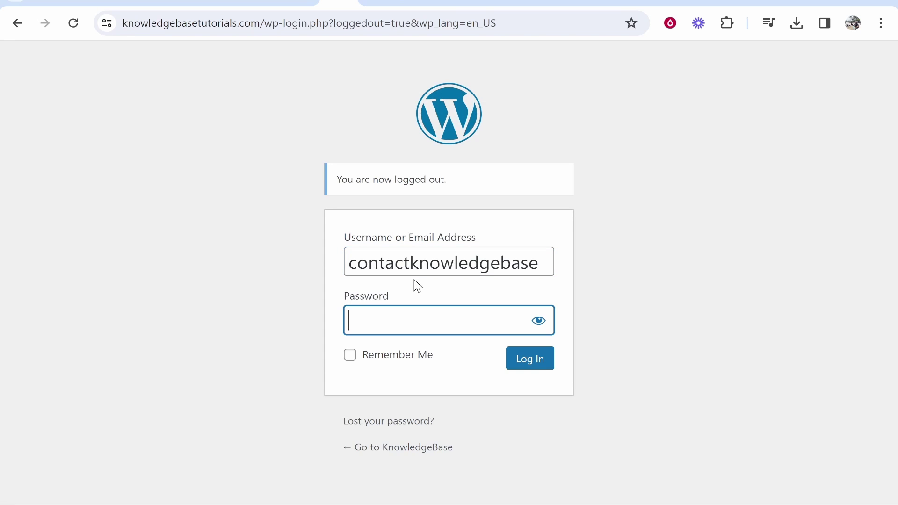
left_click(538, 320)
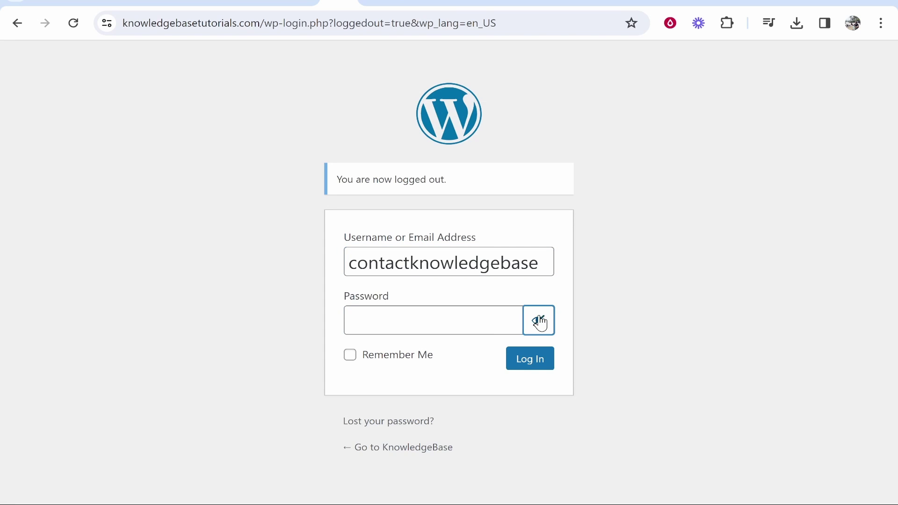
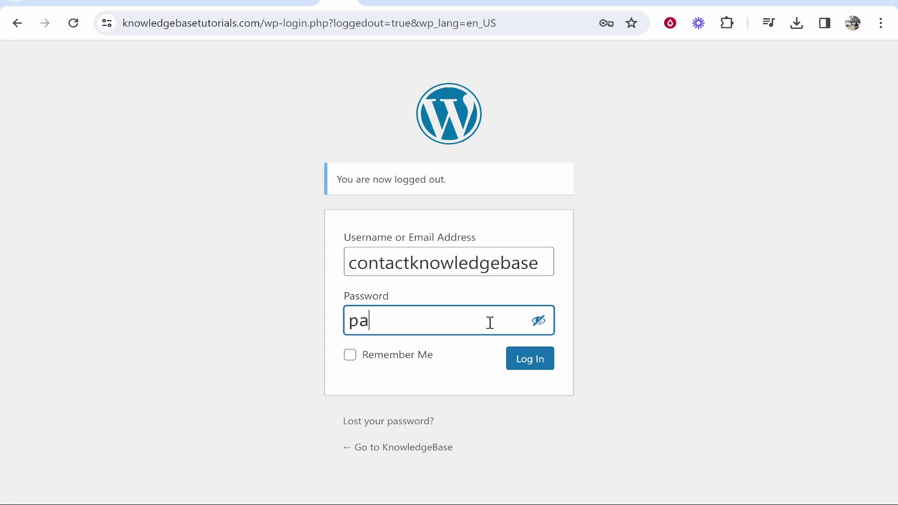
Log in to the WordPress Dashboard and dismiss Chrome's save-password prompt.
left_click(535, 364)
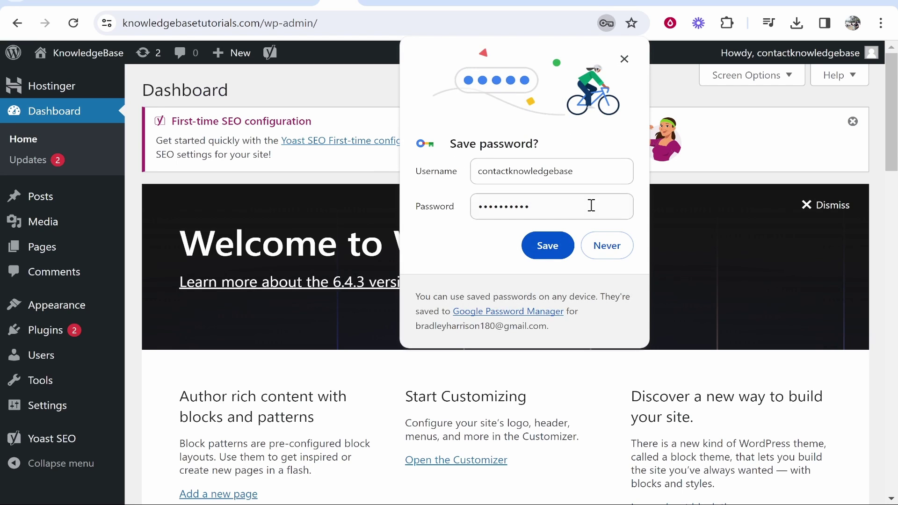
left_click(625, 59)
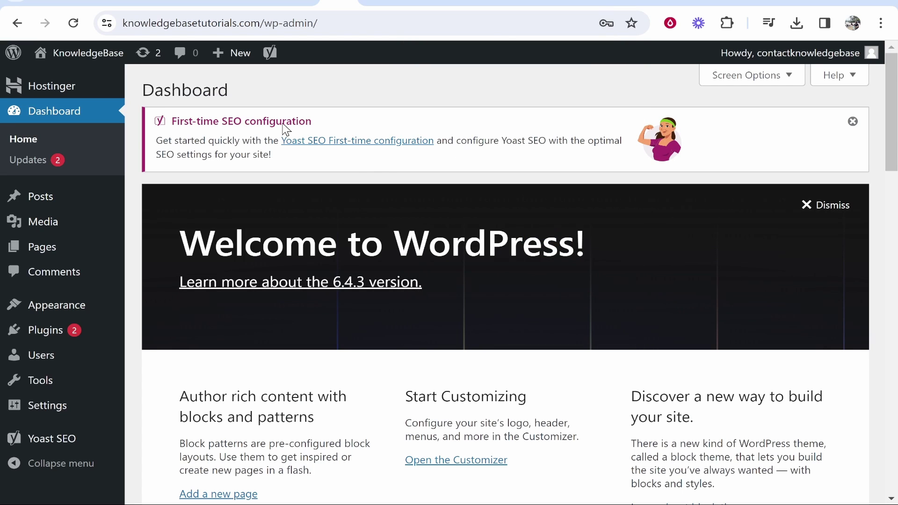